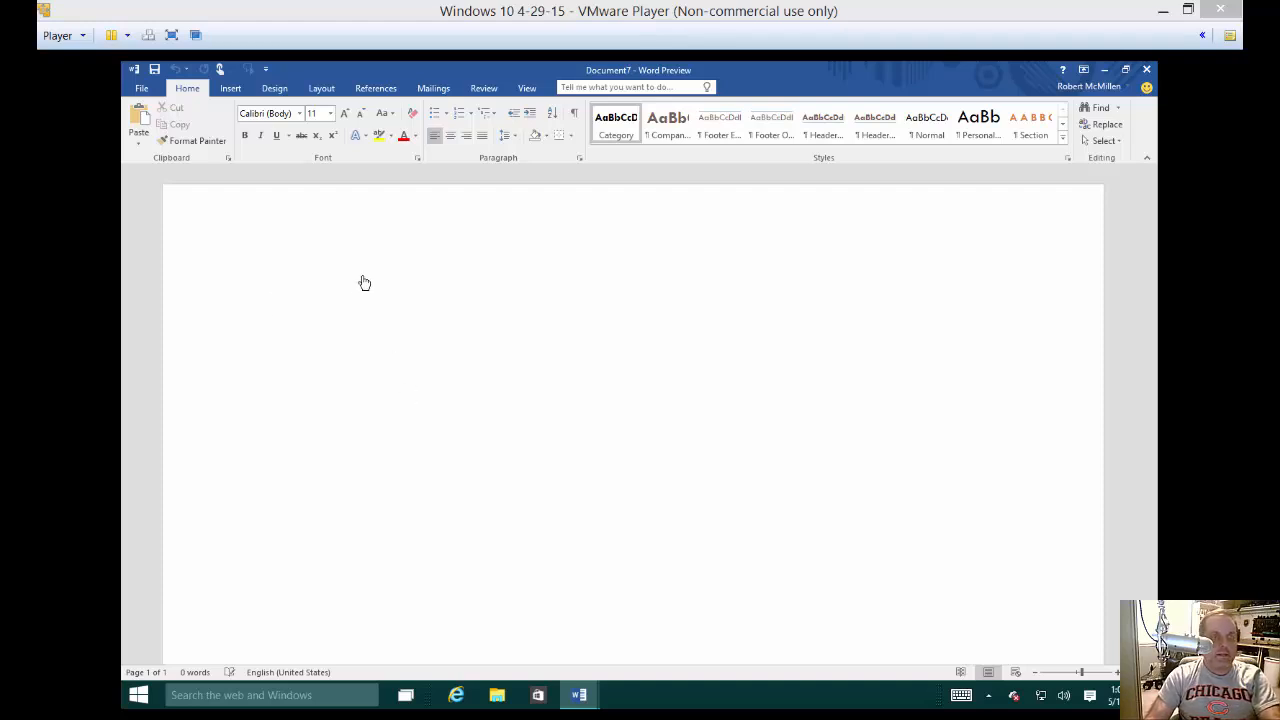
Choose personal OneDrive on the Open page, start its sign-in, then dismiss the Add a service dialog.
left_click(423, 330)
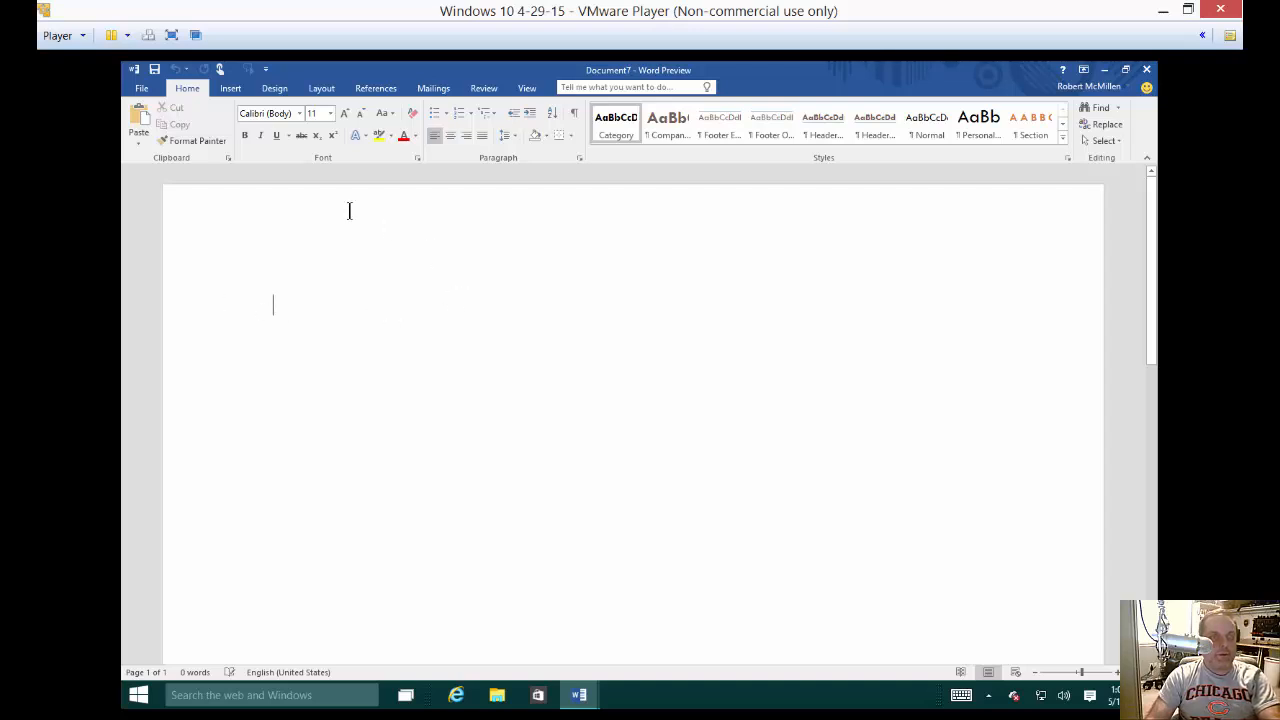
left_click(141, 88)
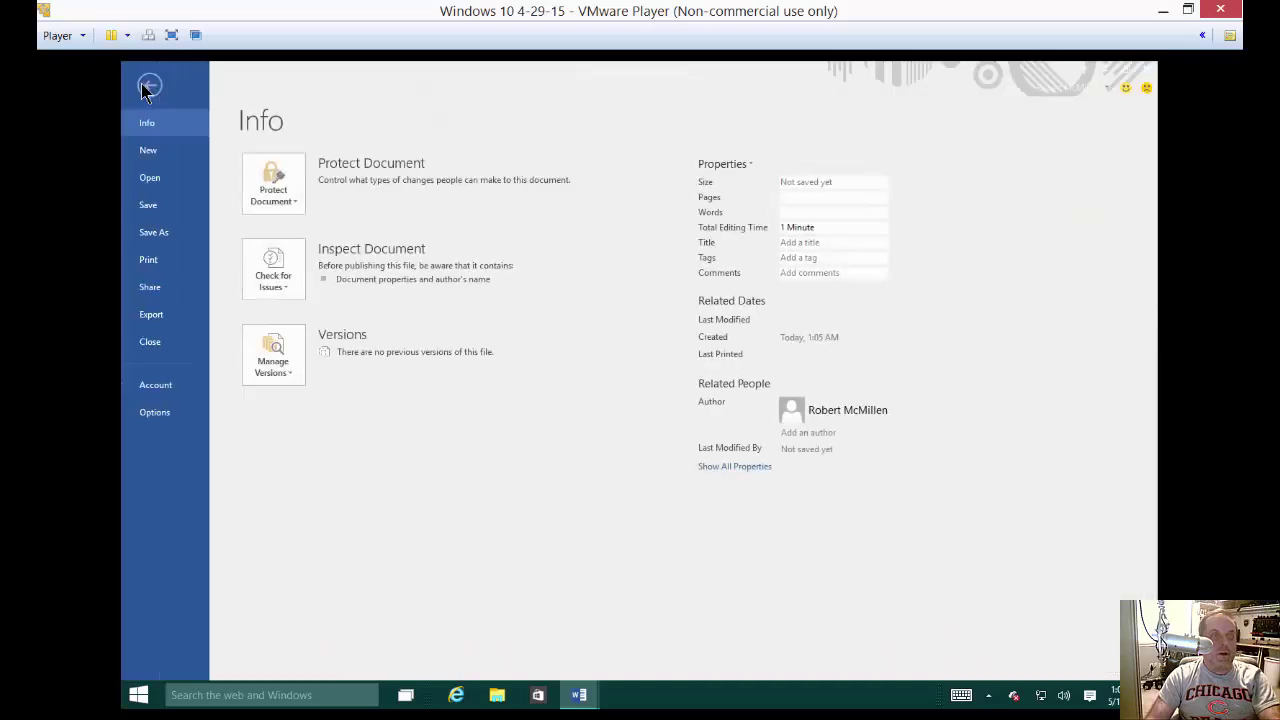
left_click(150, 180)
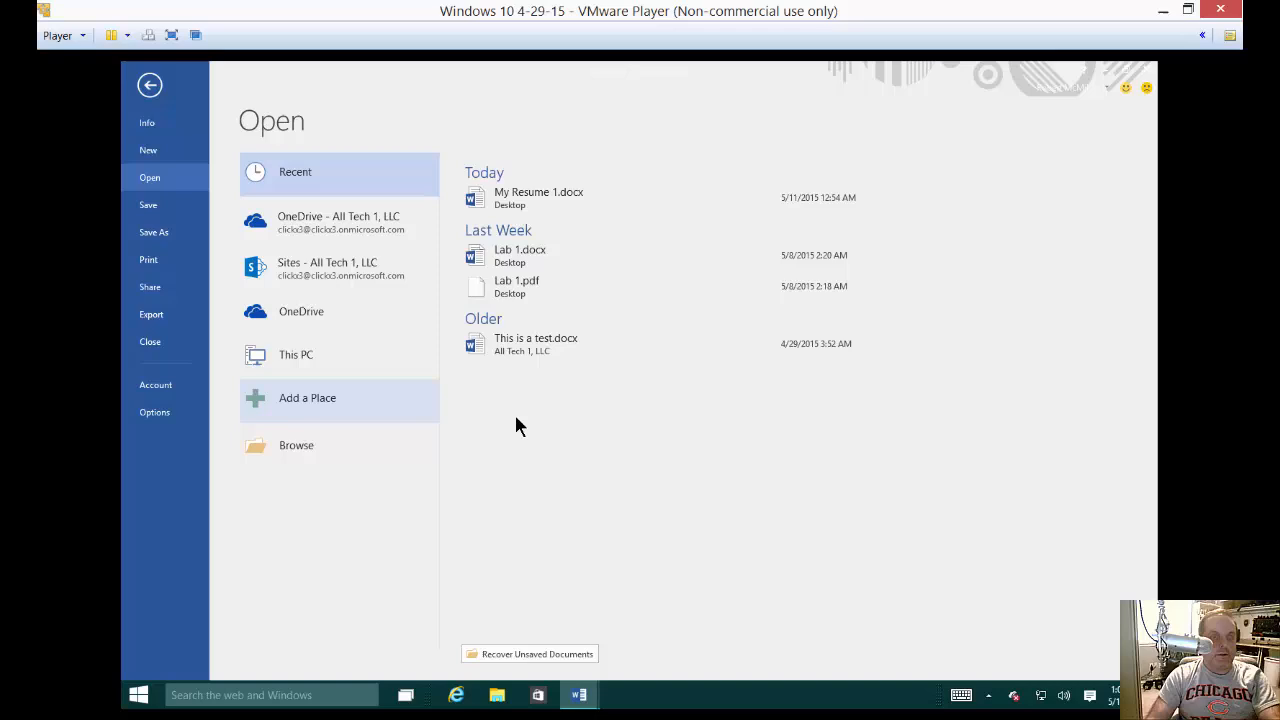
left_click(312, 316)
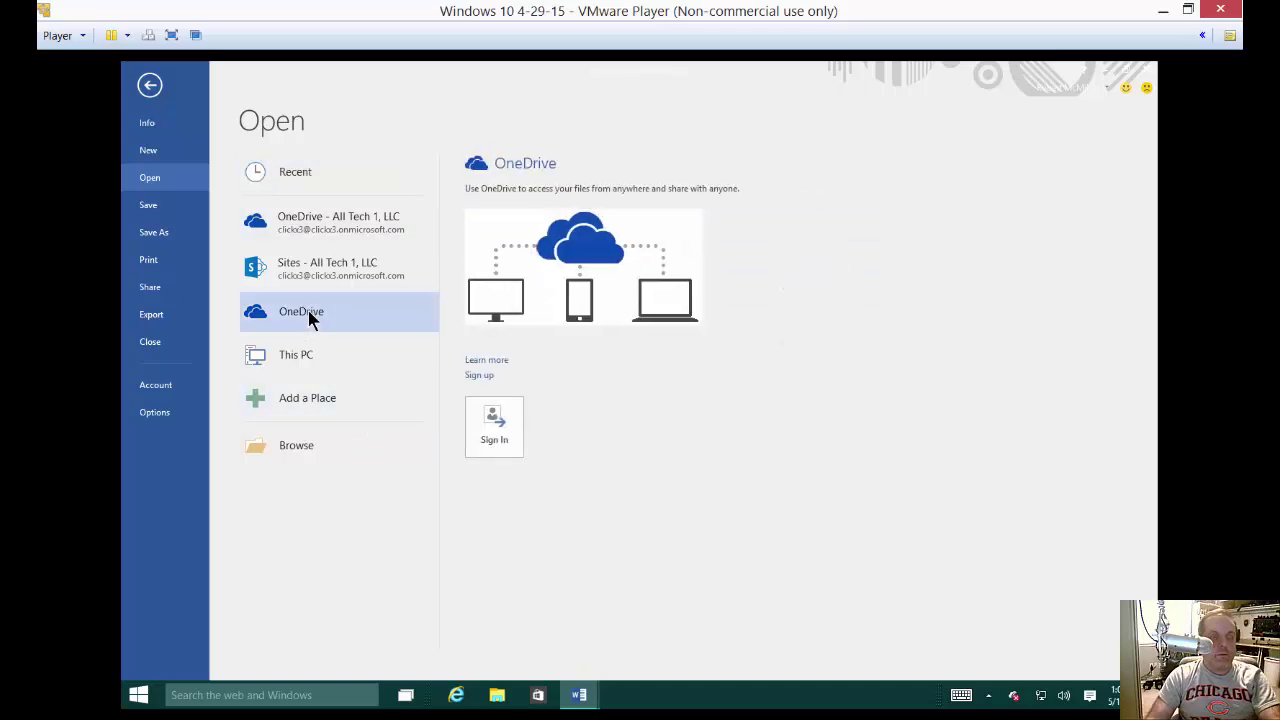
left_click(497, 430)
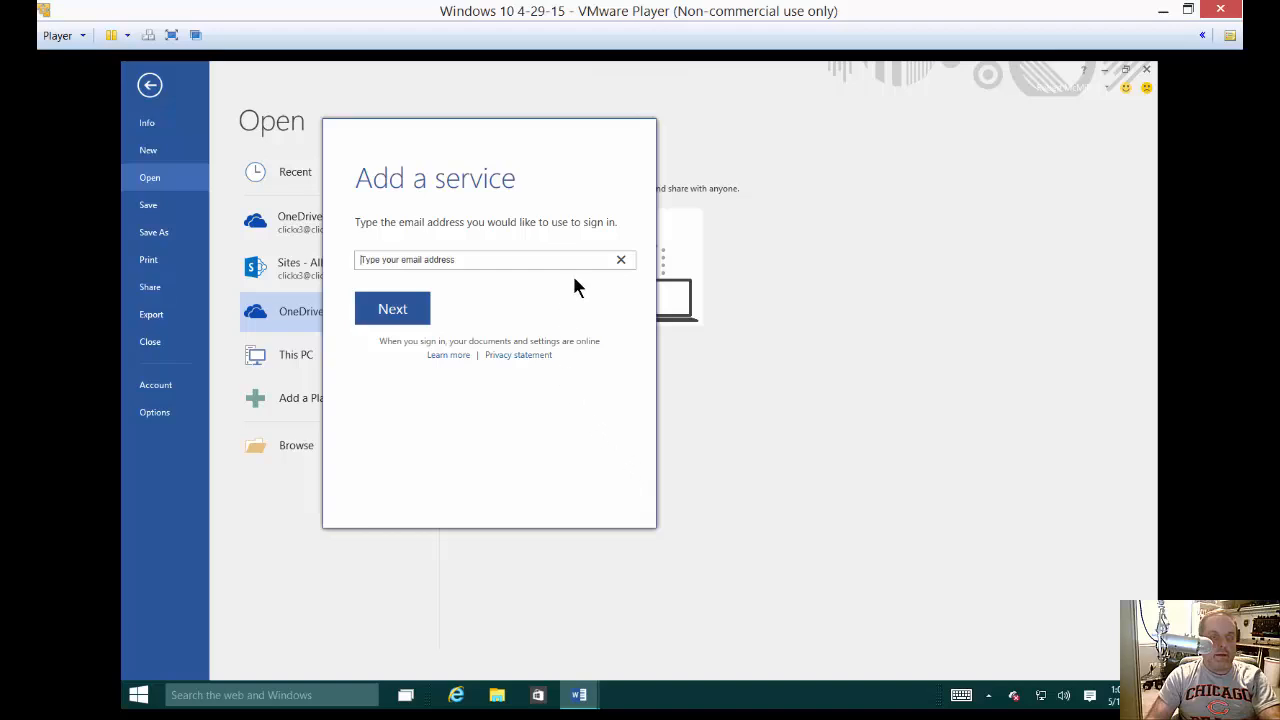
left_click(645, 131)
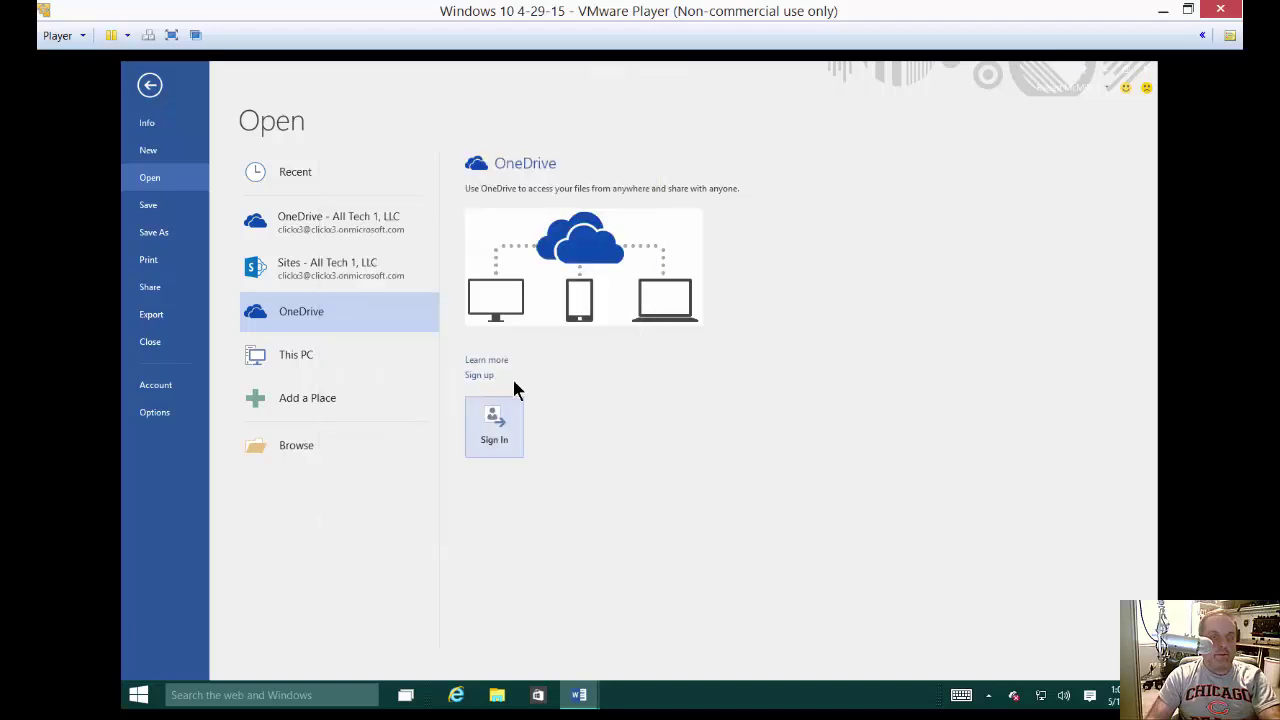
Restart the OneDrive sign-in and submit the email address and password to add the account.
left_click(494, 428)
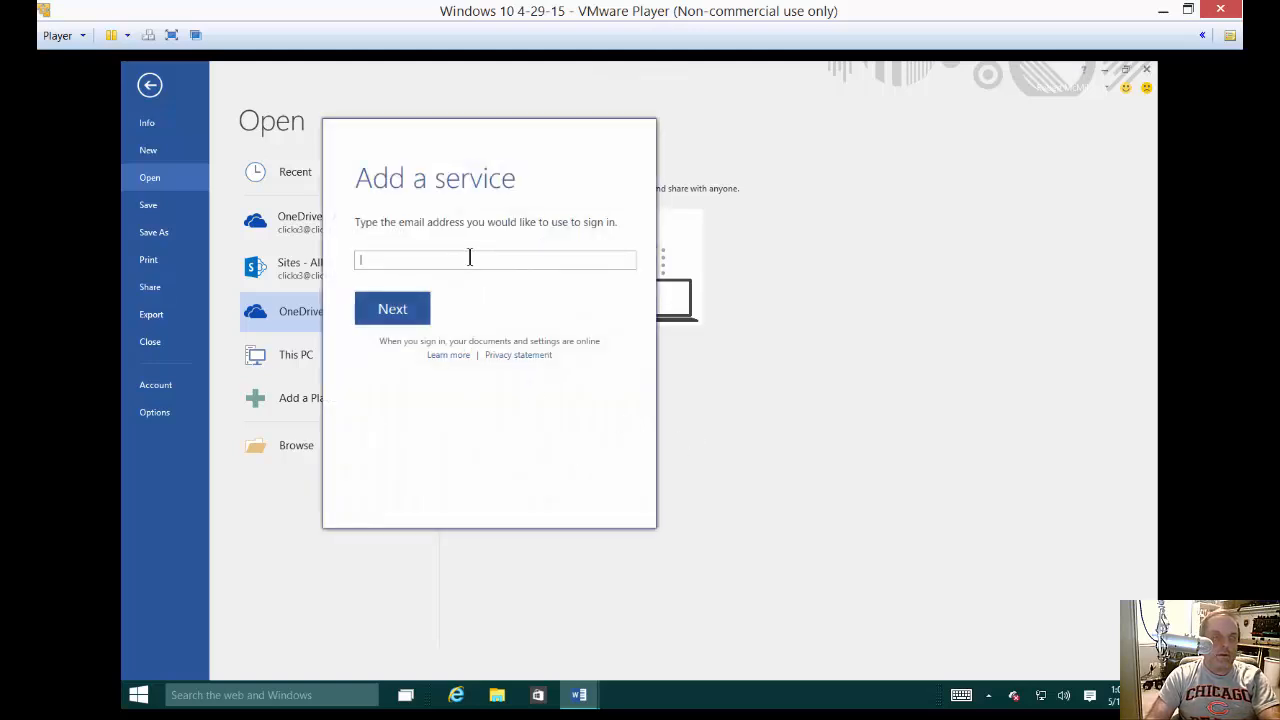
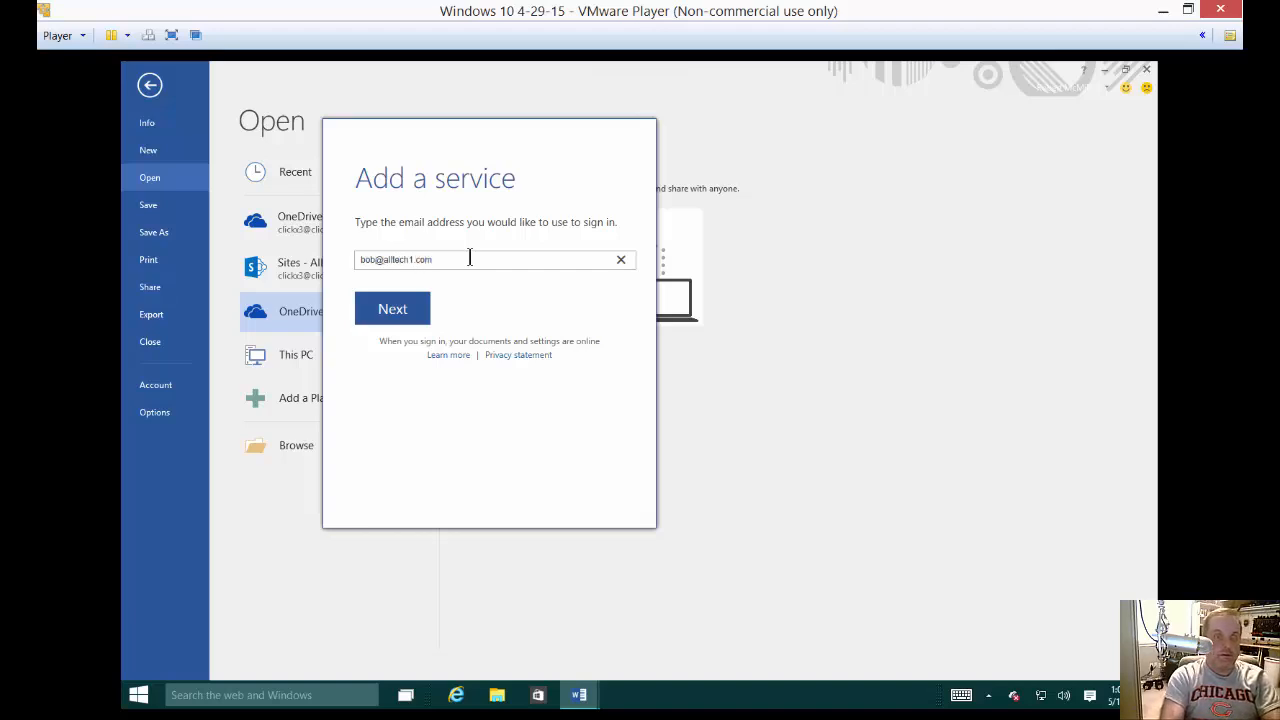
key("Return")
left_click(459, 291)
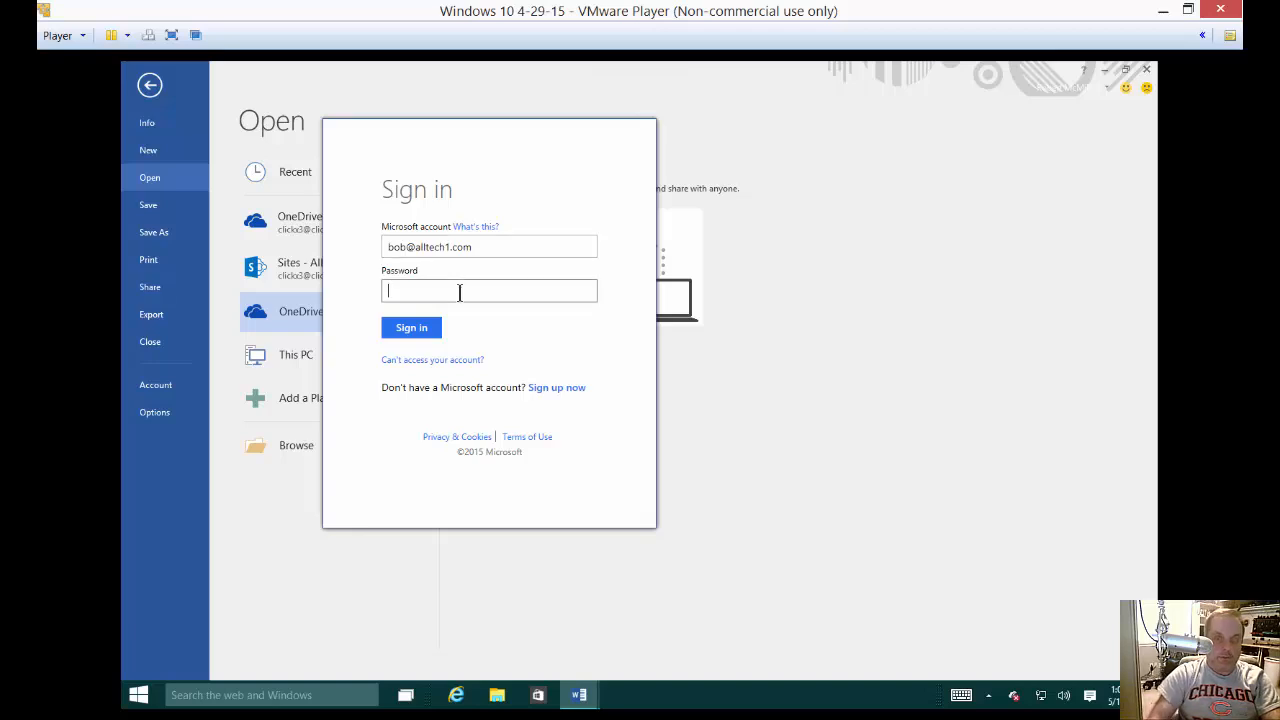
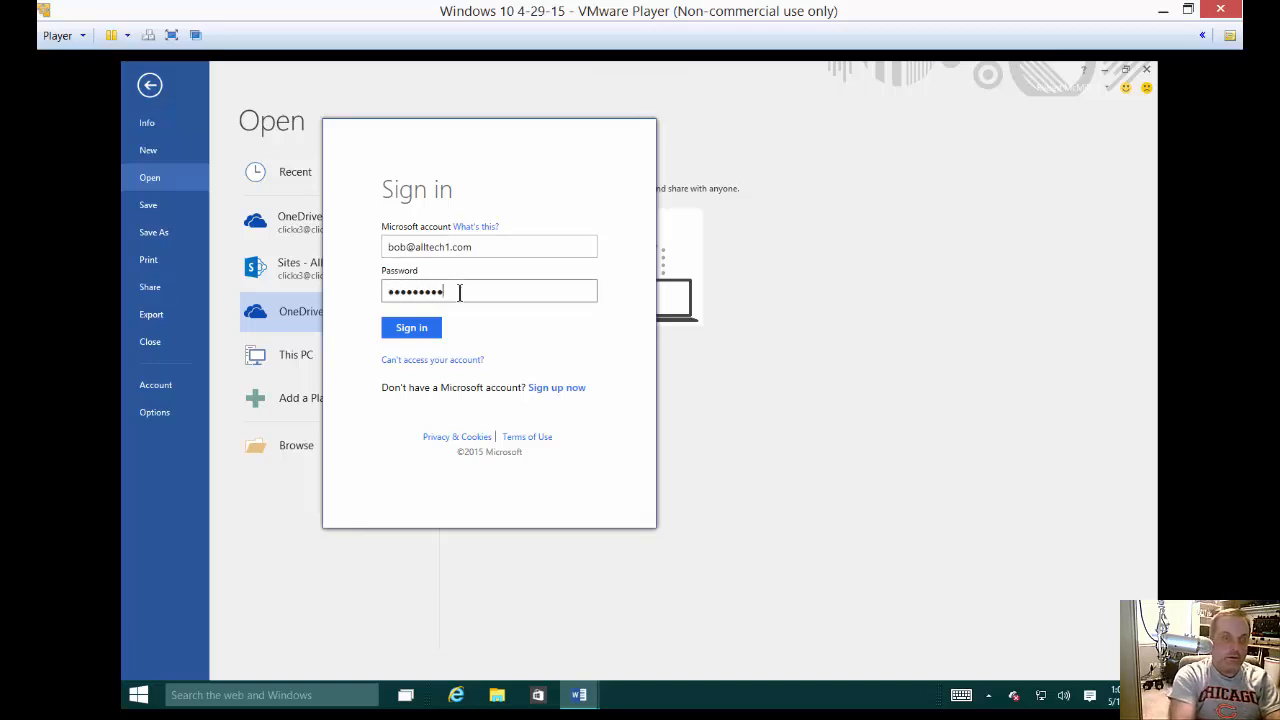
key("Return")
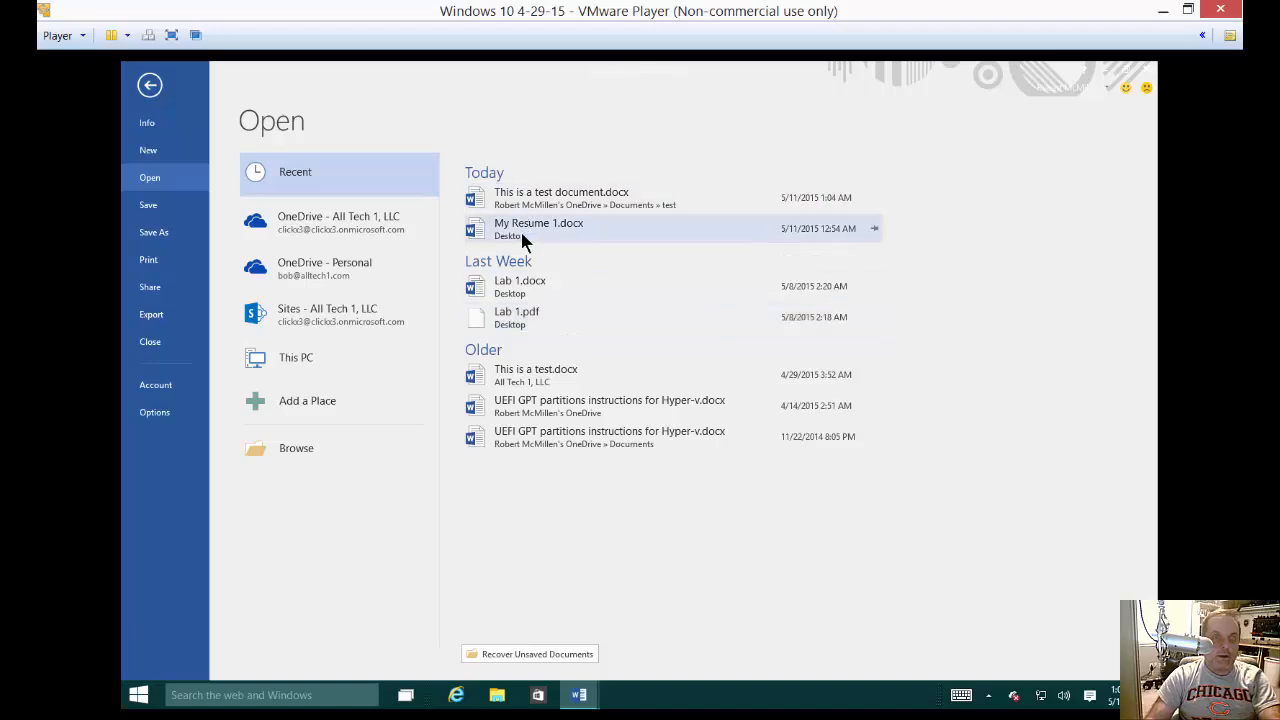
Open 'This is a test document.docx' from the OneDrive Recent list.
left_click(563, 198)
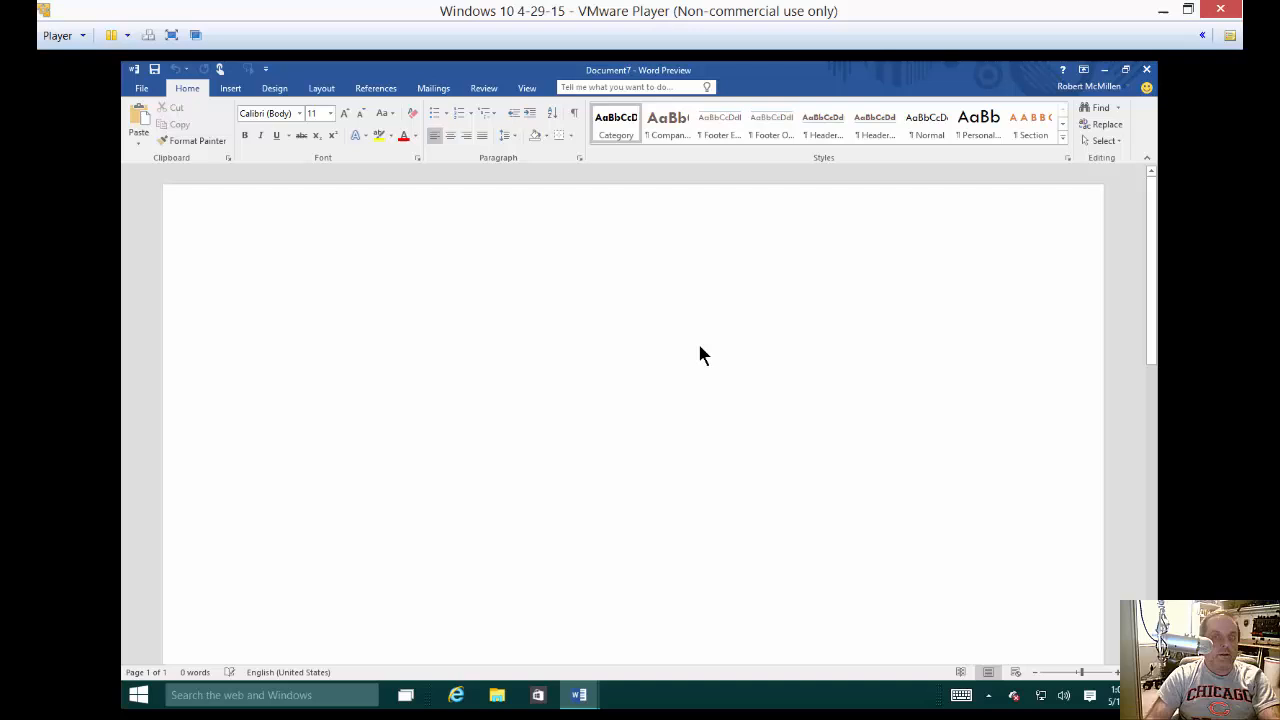